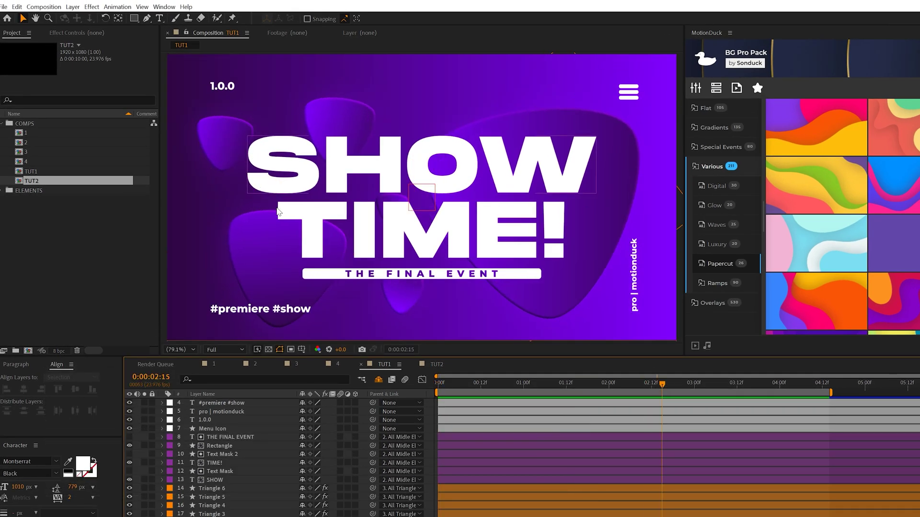
Hide and restore TUT1's corner text and menu icon layers, previewing from the start.
left_click_drag(128, 429, 129, 403)
key("space")
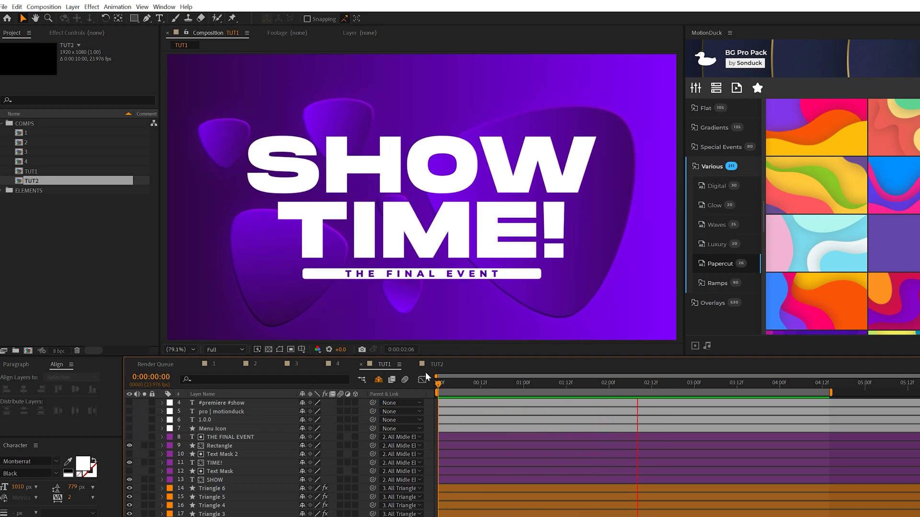
left_click(129, 403)
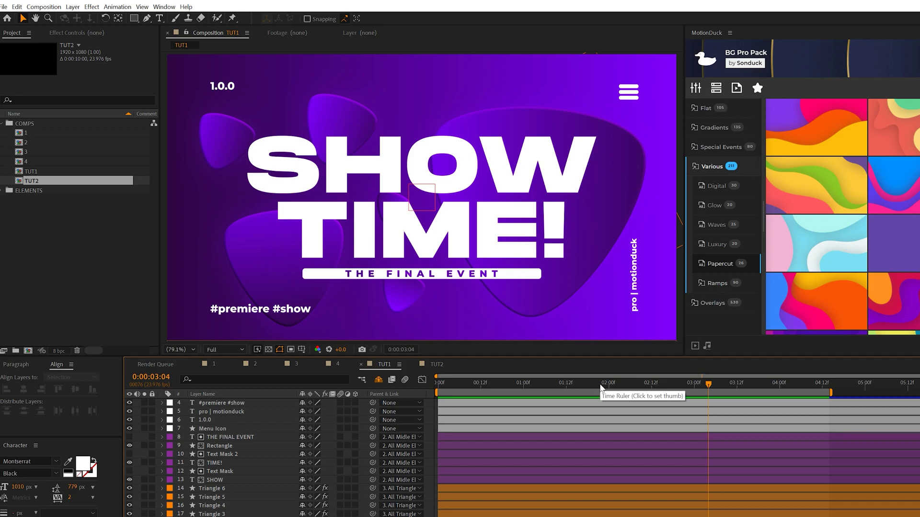
left_click(439, 383)
key("space")
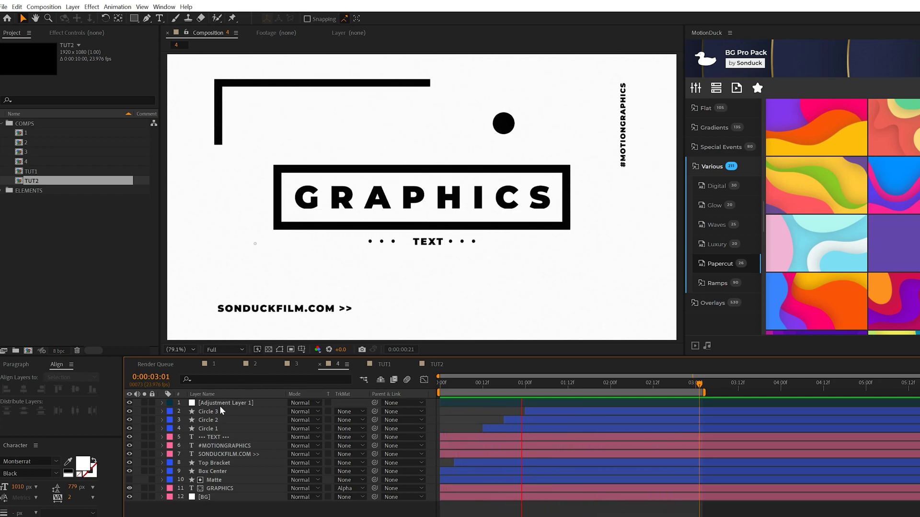
Hide, then re-show the #MOTIONGRAPHICS, SONDUCKFILM.COM and Top Bracket layers to compare.
left_click_drag(130, 446, 130, 462)
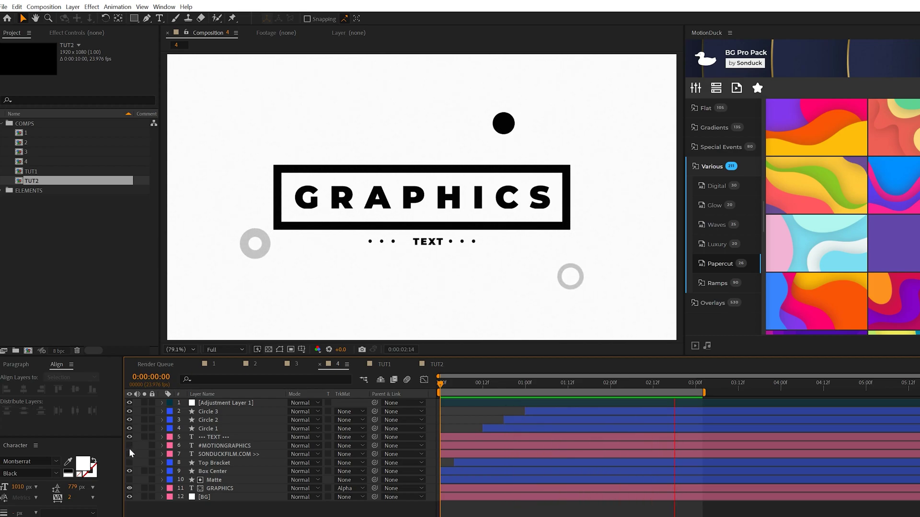
left_click_drag(128, 447, 129, 464)
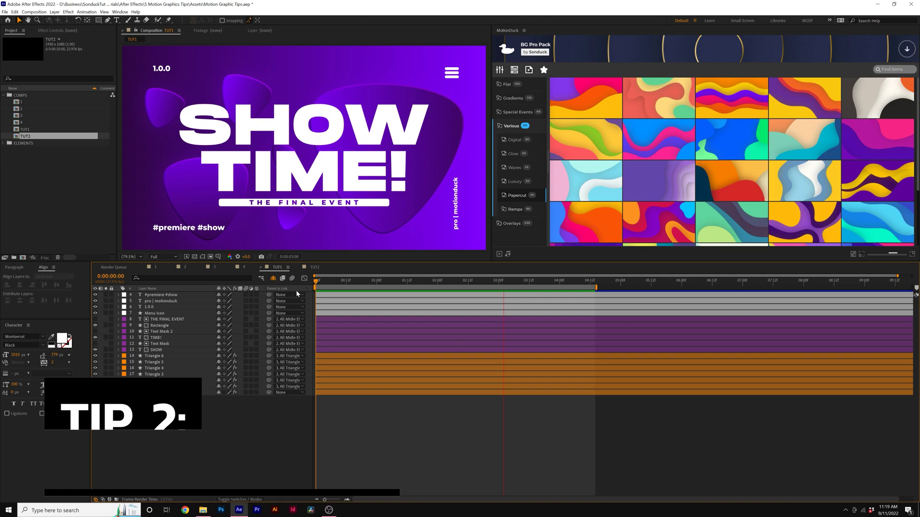
key("space")
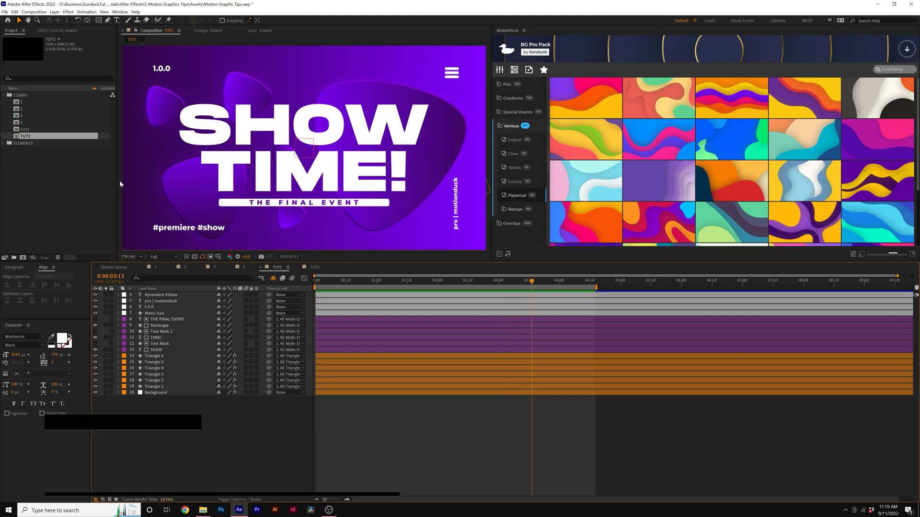
key("grave")
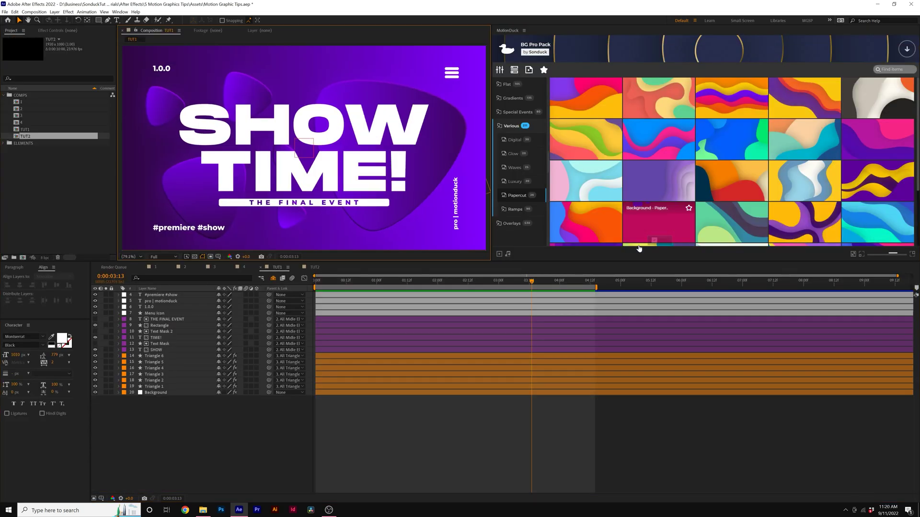
Maximize and restore the viewer to inspect TUT1's SHOW TIME! title.
key("grave")
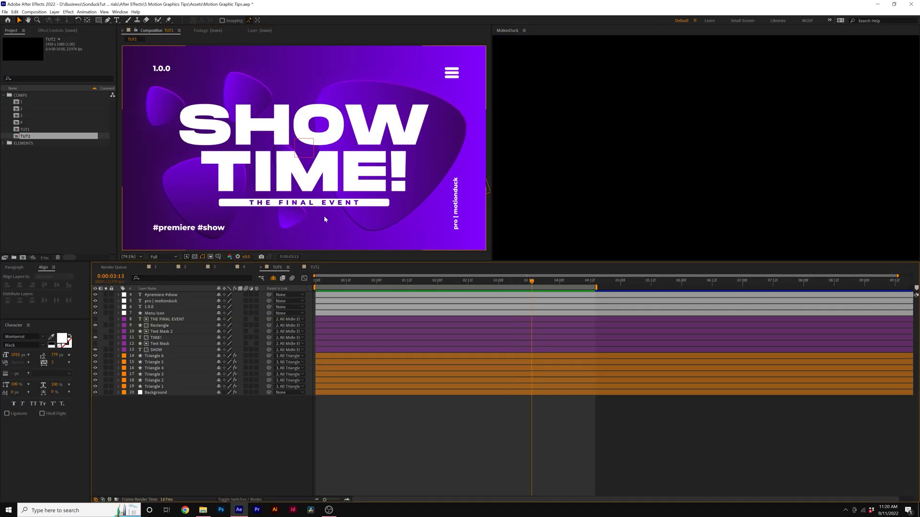
key("grave")
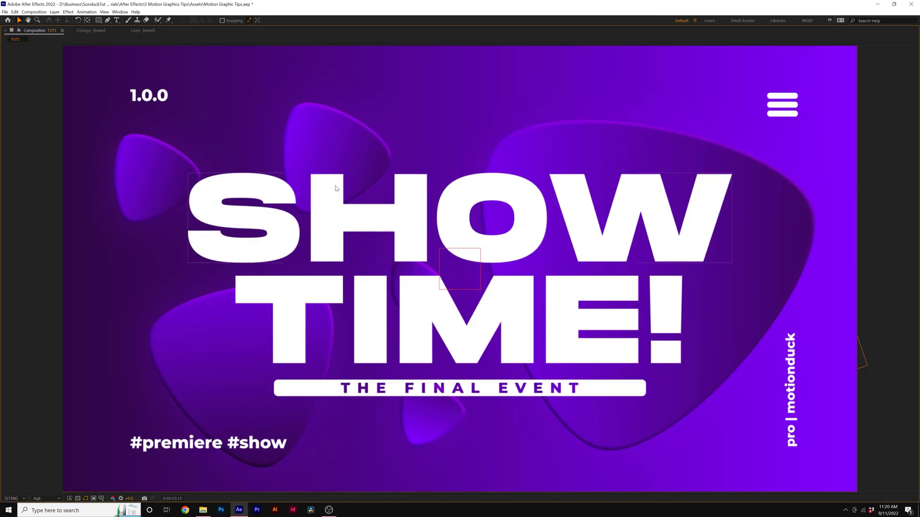
key("grave")
Switch to TUT2 and maximize, then restore, the viewer to compare its smaller title.
left_click(312, 268)
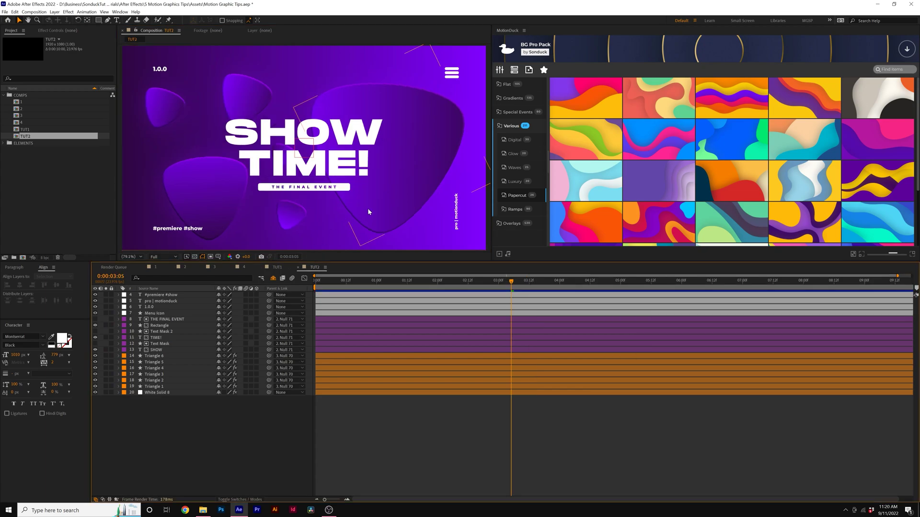
key("grave")
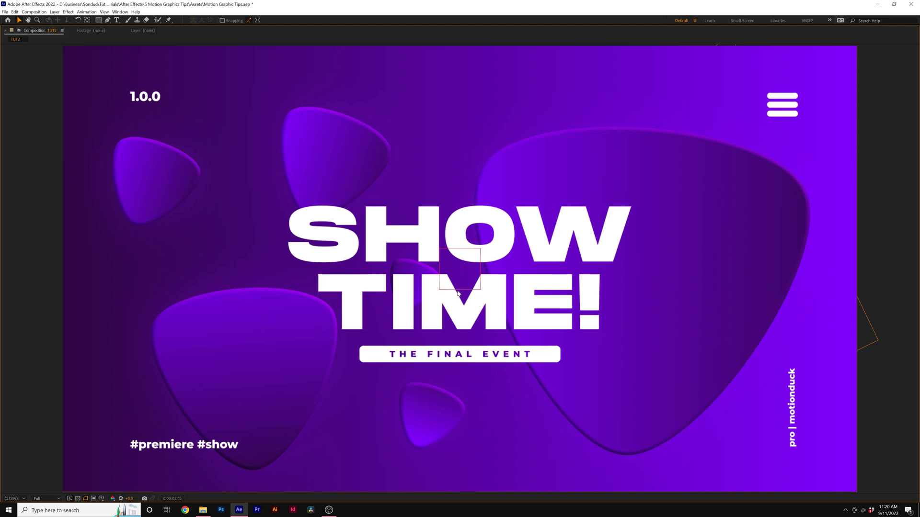
key("grave")
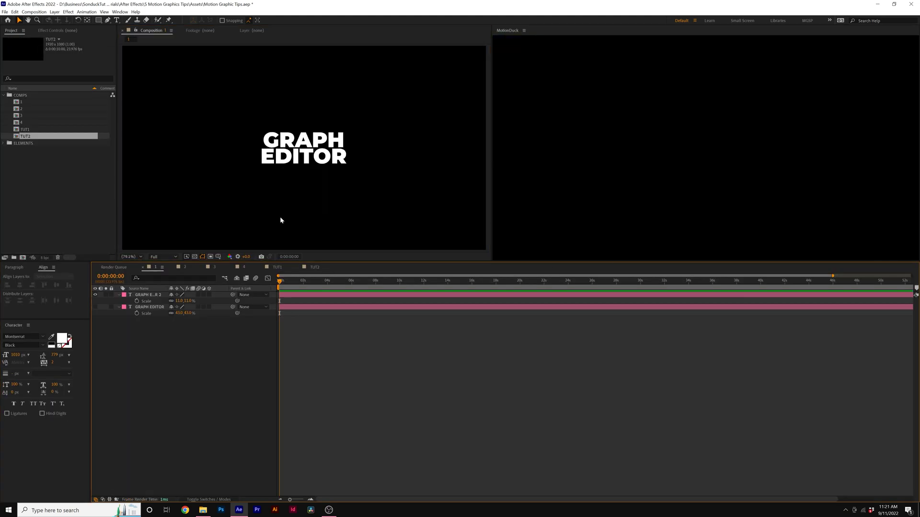
Maximize and restore the viewer to compare the GRAPH EDITOR title at its smaller scale.
key("grave")
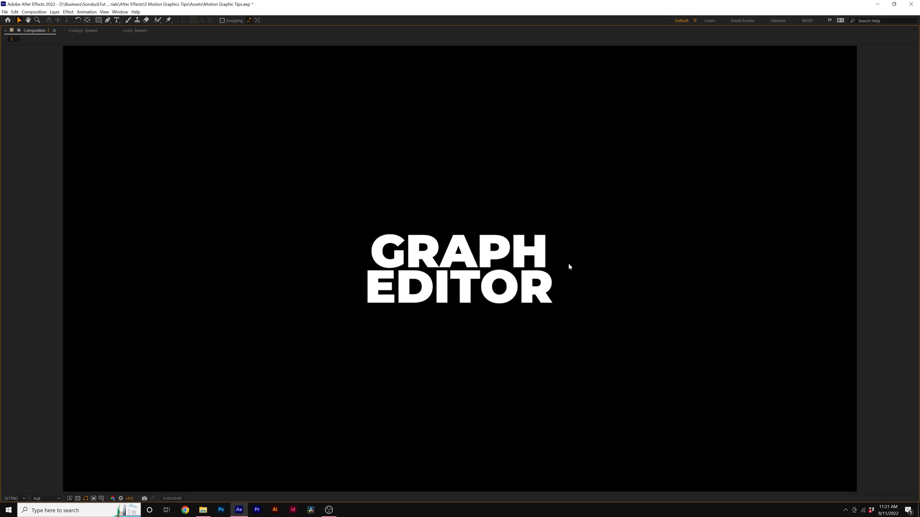
key("grave")
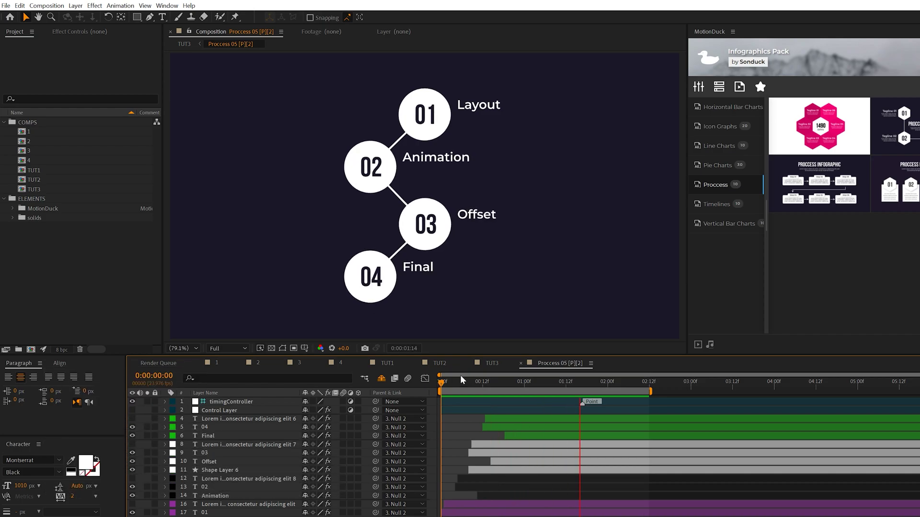
Switch to composition 4 and preview its GRAPHICS title animation.
left_click(336, 363)
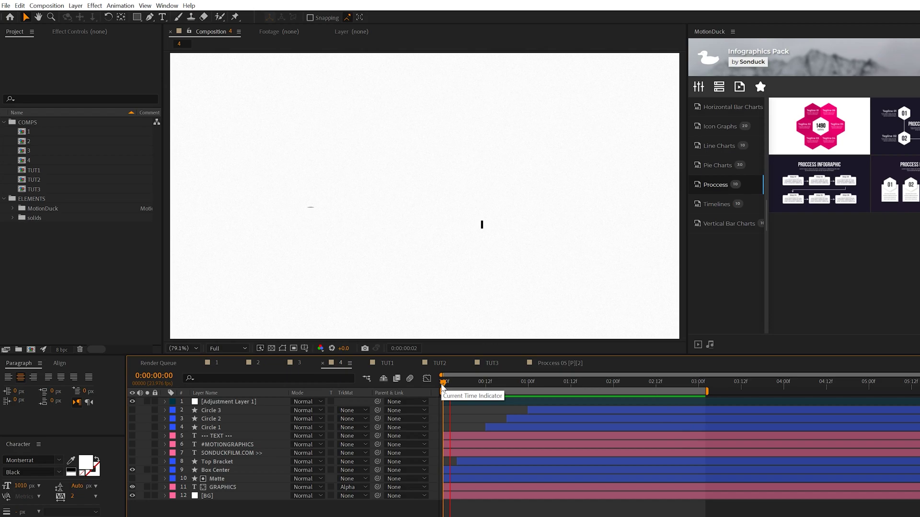
key("shift+comma")
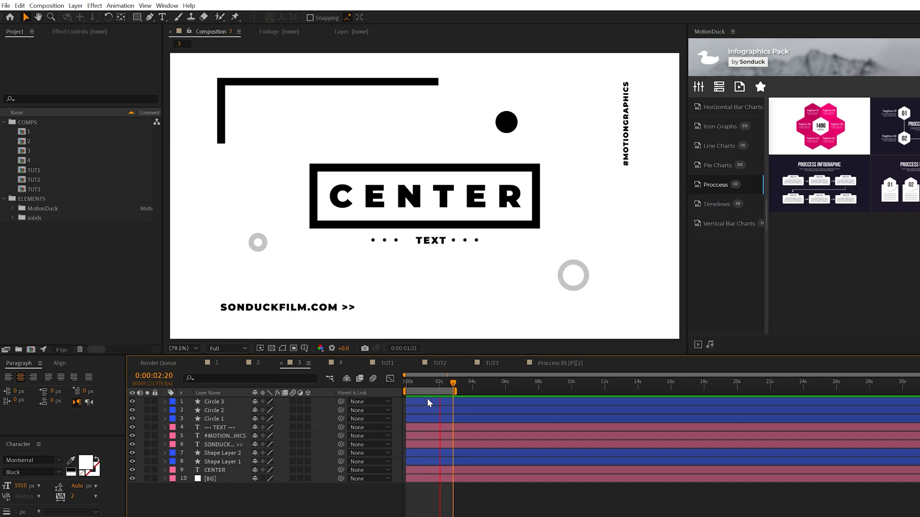
key("space")
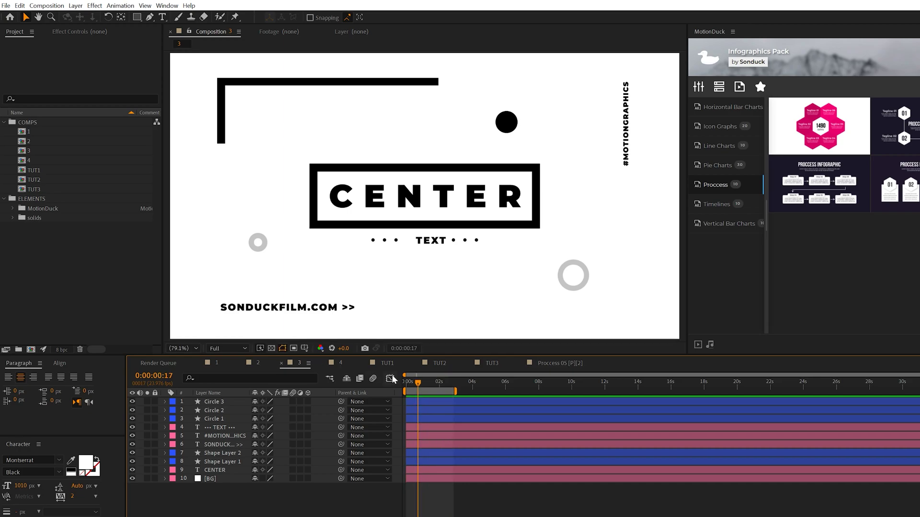
left_click(345, 363)
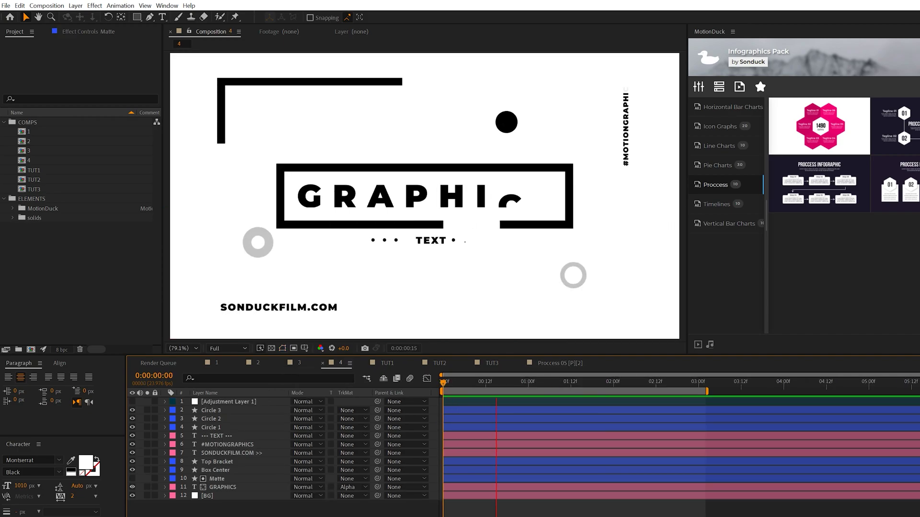
key("space")
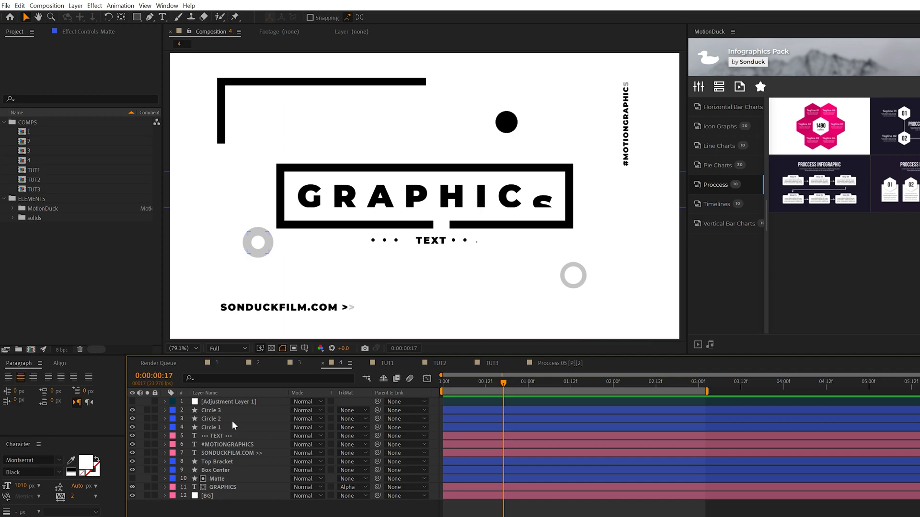
Shift Circle 1, 2 and 3 to start later, delaying Circle 2 further.
left_click(451, 427)
left_click(461, 419, "shift")
left_click(466, 411, "shift")
left_click_drag(475, 417, 521, 418)
left_click(496, 416, "ctrl")
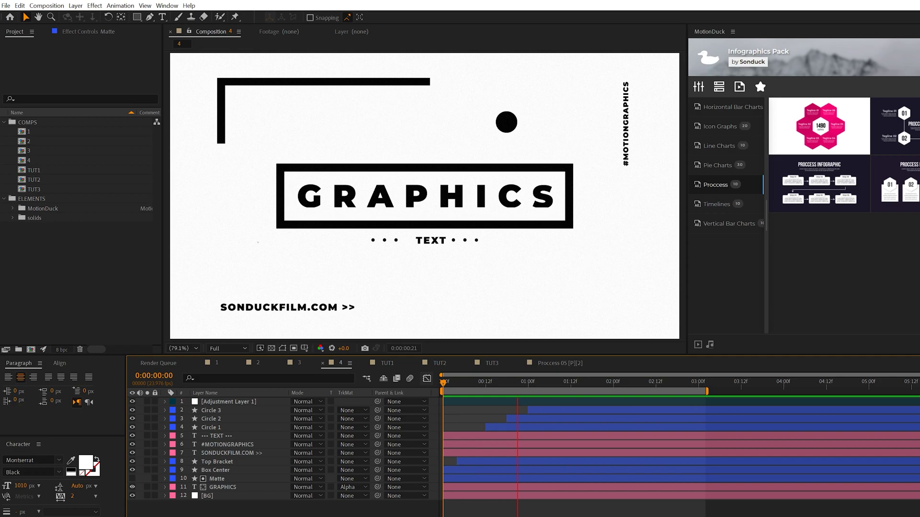
Select the Noise adjustment layer and scrub the animation to 0:00:01:20.
left_click(229, 402)
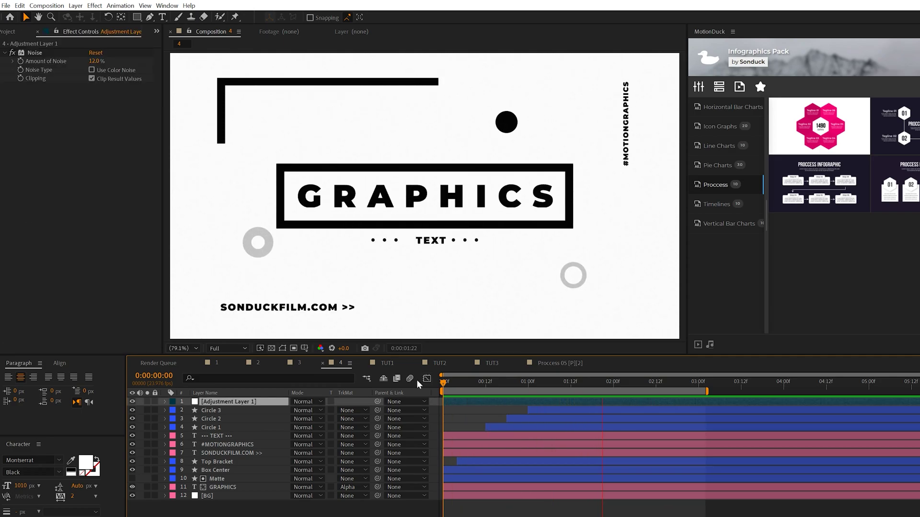
key("space")
left_click_drag(469, 383, 599, 392)
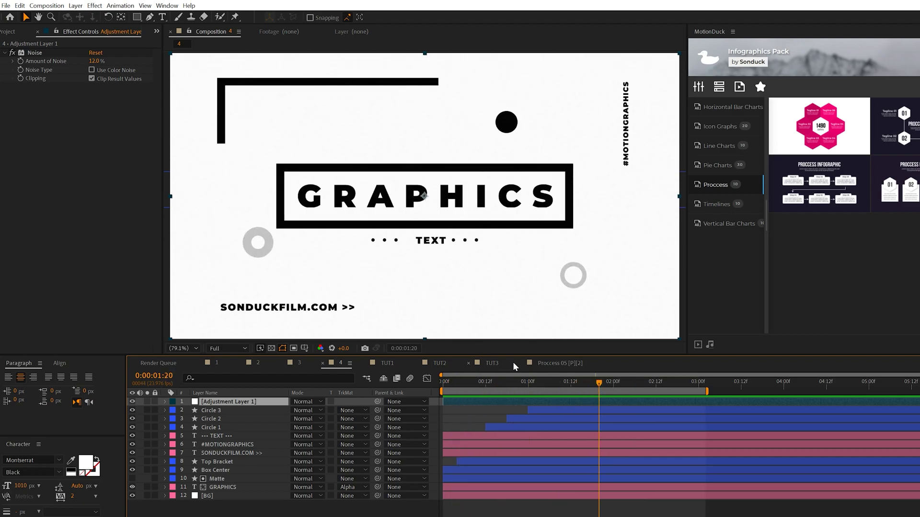
left_click(557, 363)
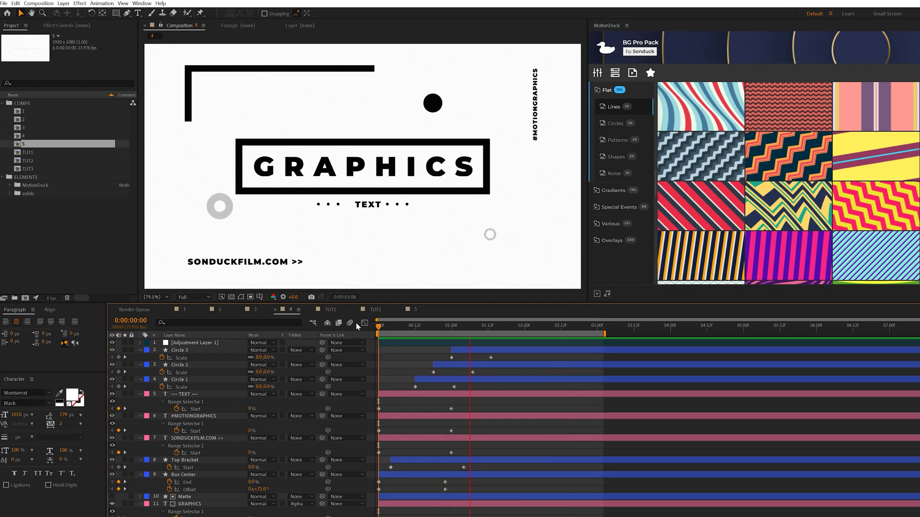
Select all keyframes on layers 2–11 and apply Easy Ease to them.
left_click(387, 325)
key("Home")
left_click_drag(438, 355, 505, 366)
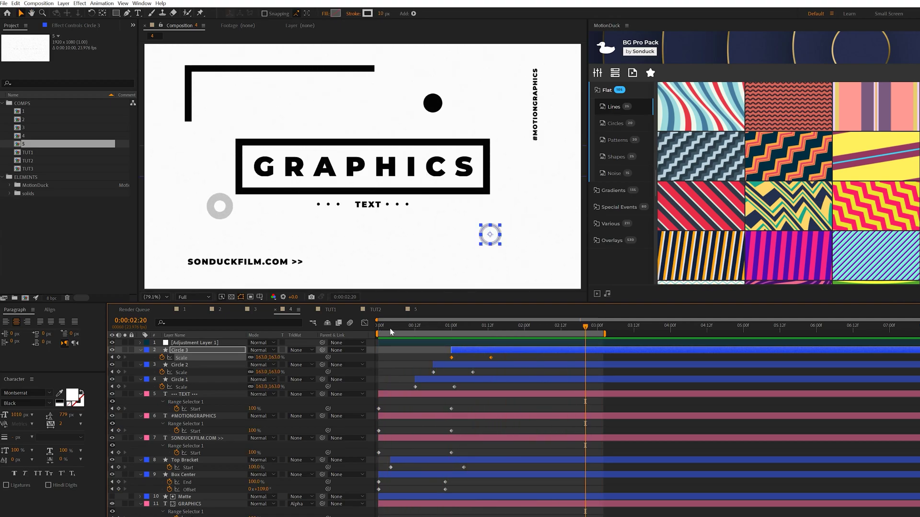
left_click_drag(512, 363, 359, 516)
Preview the eased animation from the start, then select the #MOTIONGRAPHICS Start keyframes.
left_click(353, 329)
key("Home")
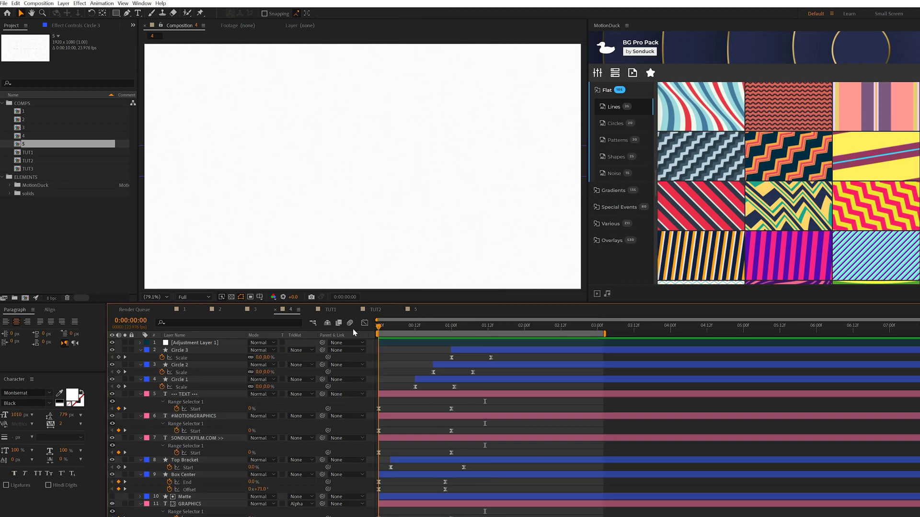
key("space")
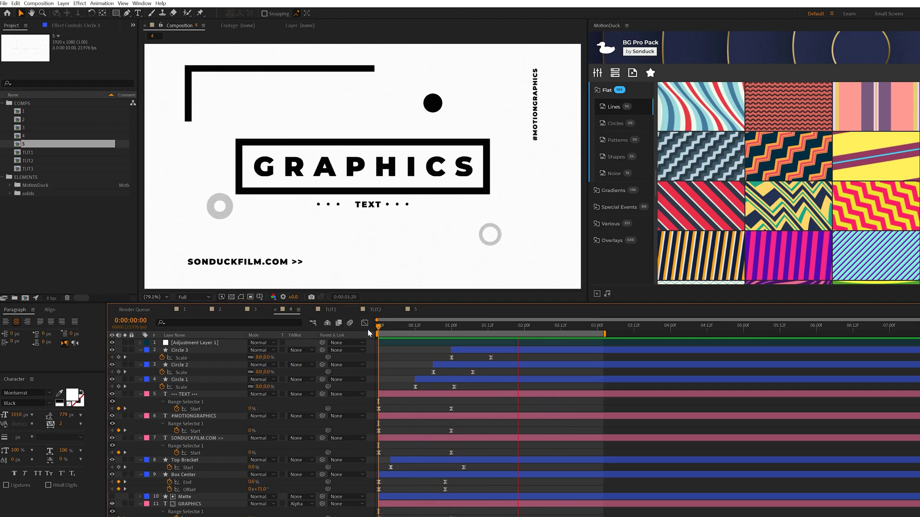
key("space")
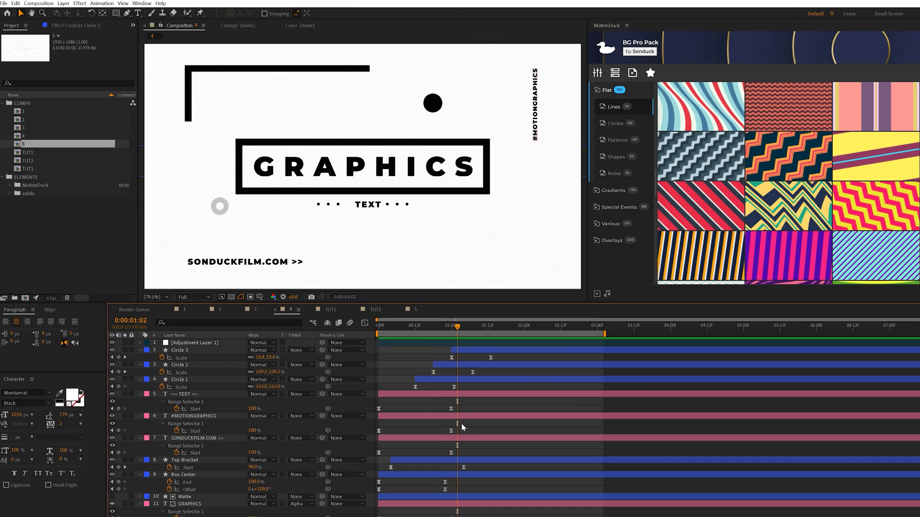
left_click_drag(464, 423, 374, 436)
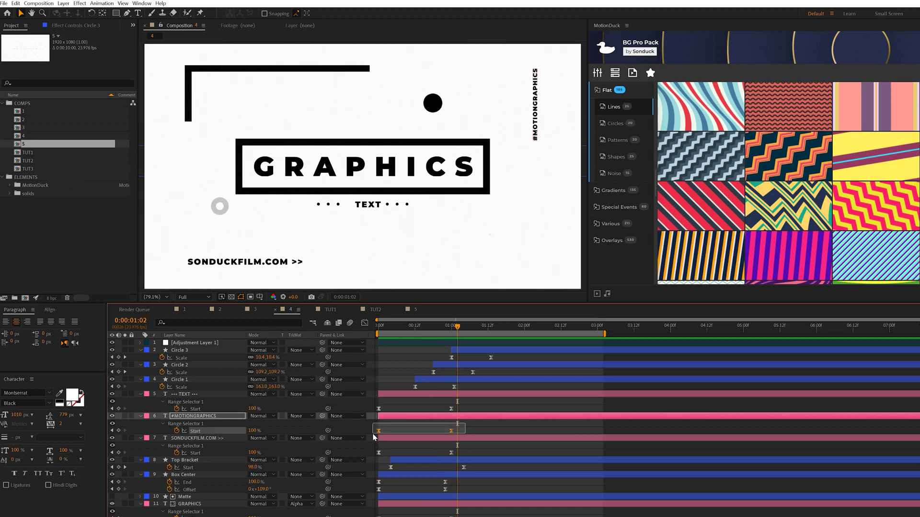
In the speed graph, raise the first #MOTIONGRAPHICS Start keyframe's influence to about 100%.
left_click(364, 324)
left_click(636, 516)
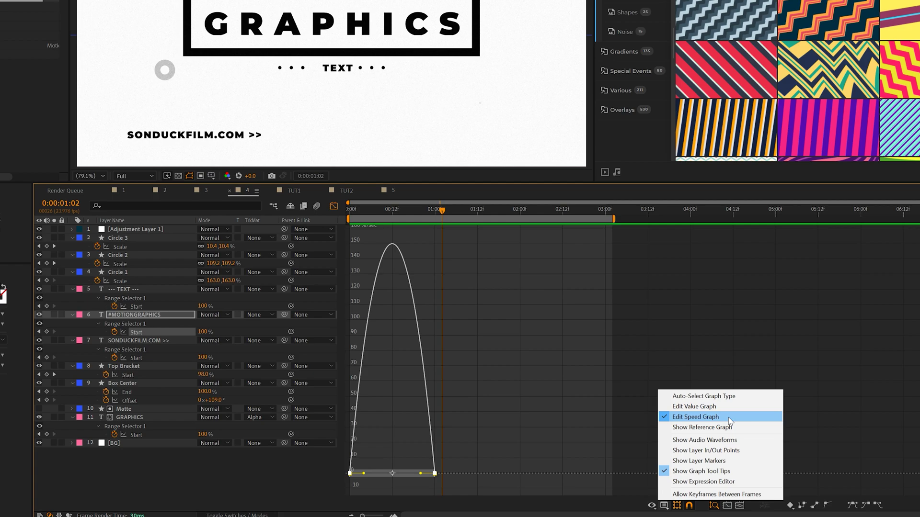
left_click(729, 421)
left_click_drag(494, 435, 346, 495)
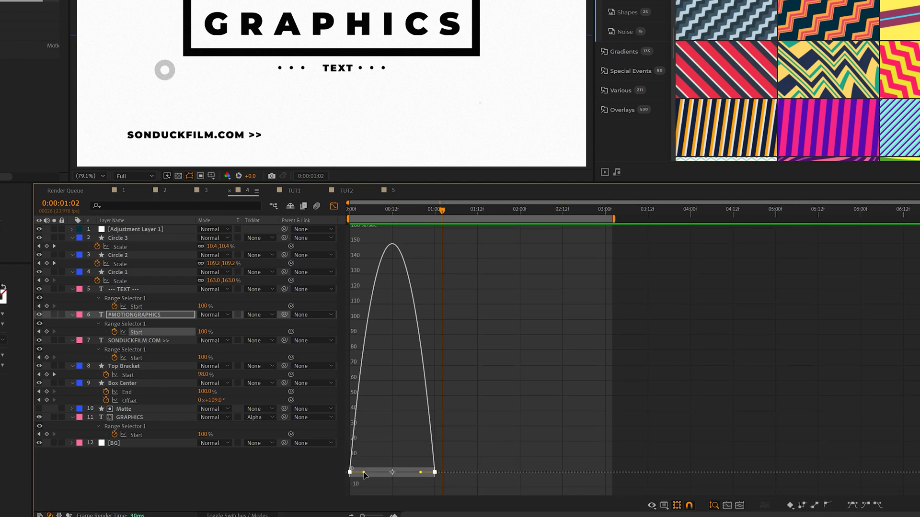
left_click_drag(364, 473, 392, 475)
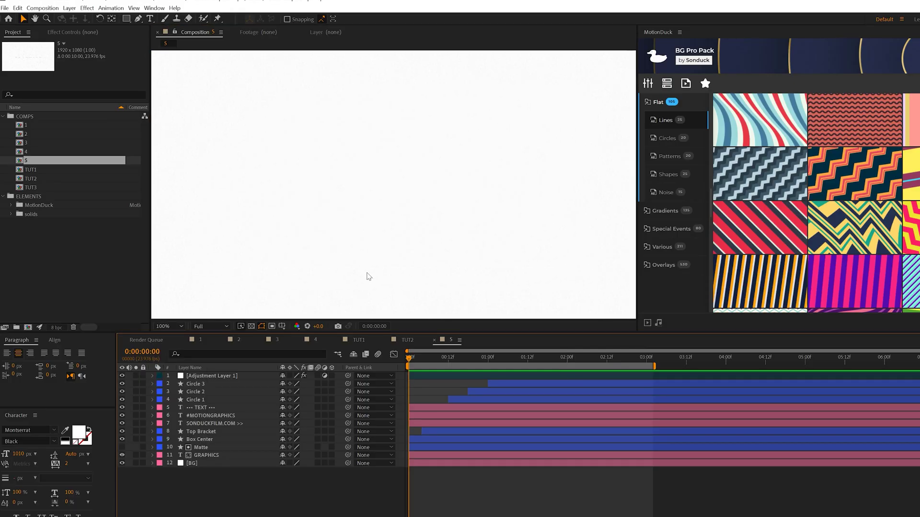
Pre-compose all 12 layers into a new pre-comp named All.
key("comma")
key("comma")
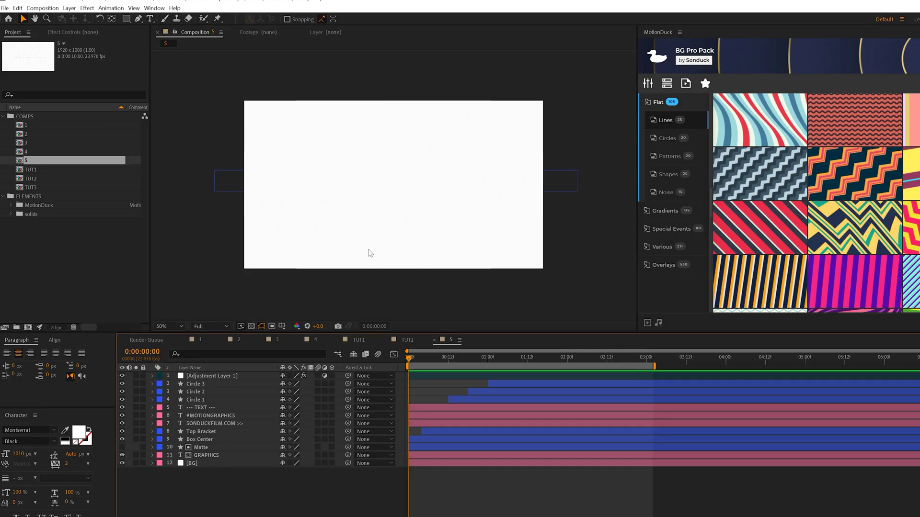
left_click_drag(177, 477, 245, 373)
left_click(69, 7)
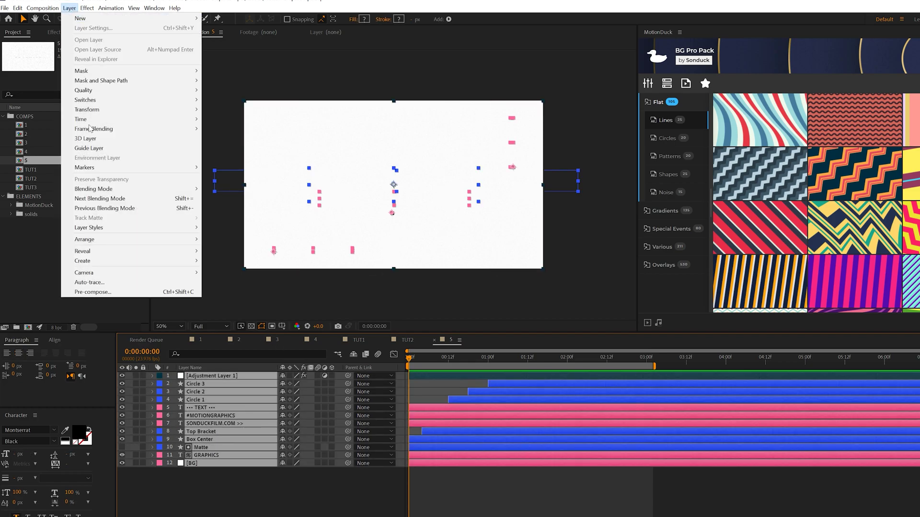
left_click(93, 293)
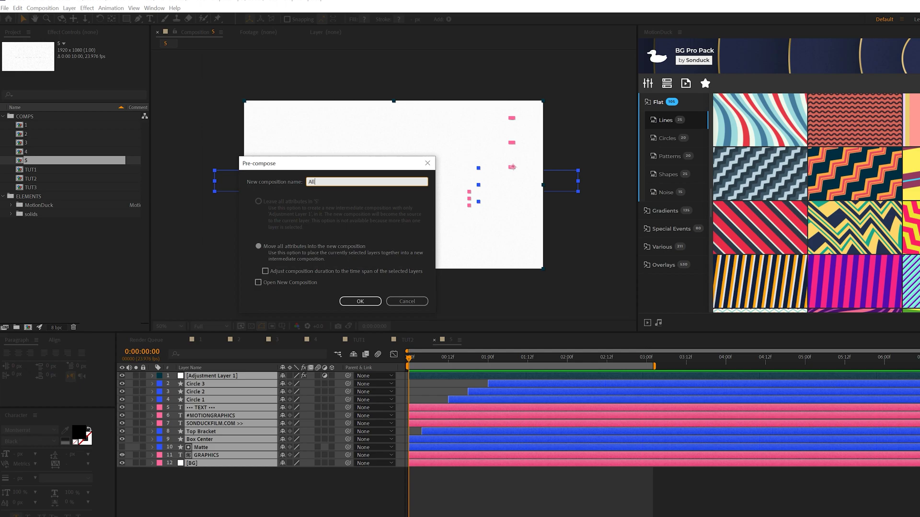
key("Return")
left_click(289, 434)
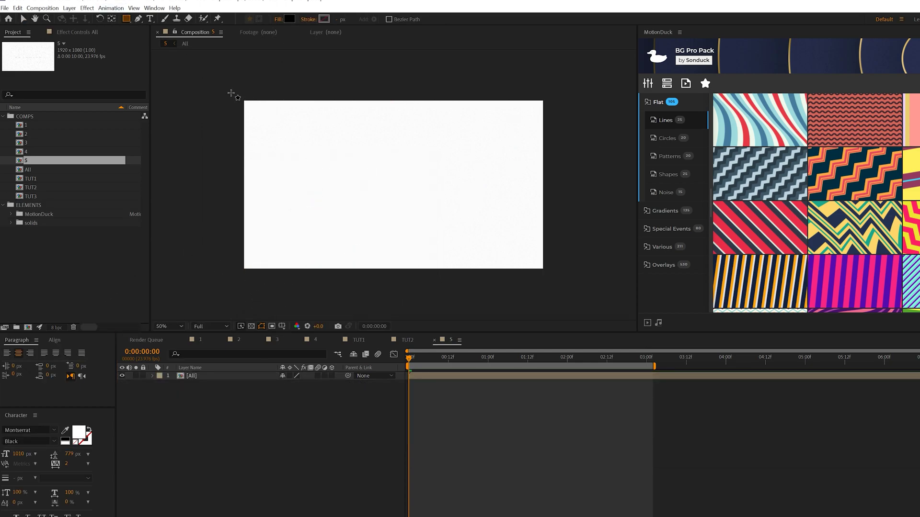
Draw a full-frame black rectangle with Position keyframes at 0 and 12 frames, starting at Y 1699.
left_click_drag(231, 93, 557, 276)
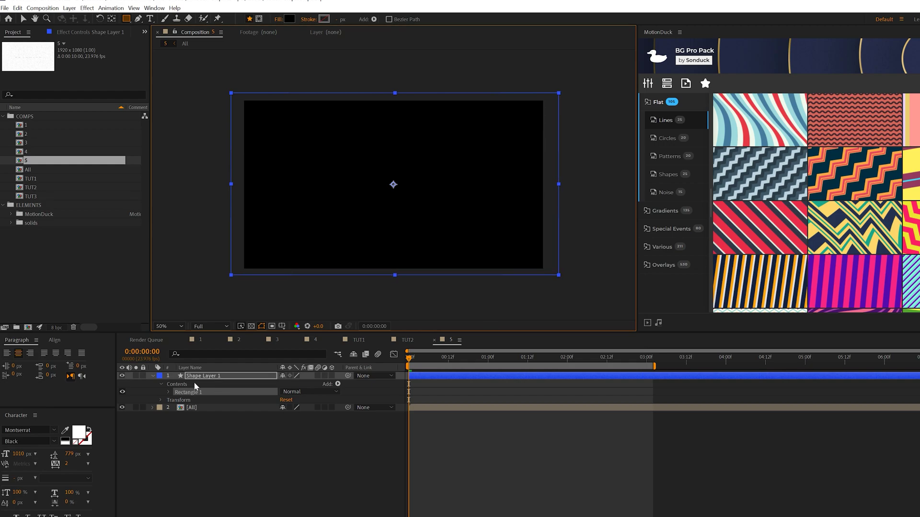
key("p")
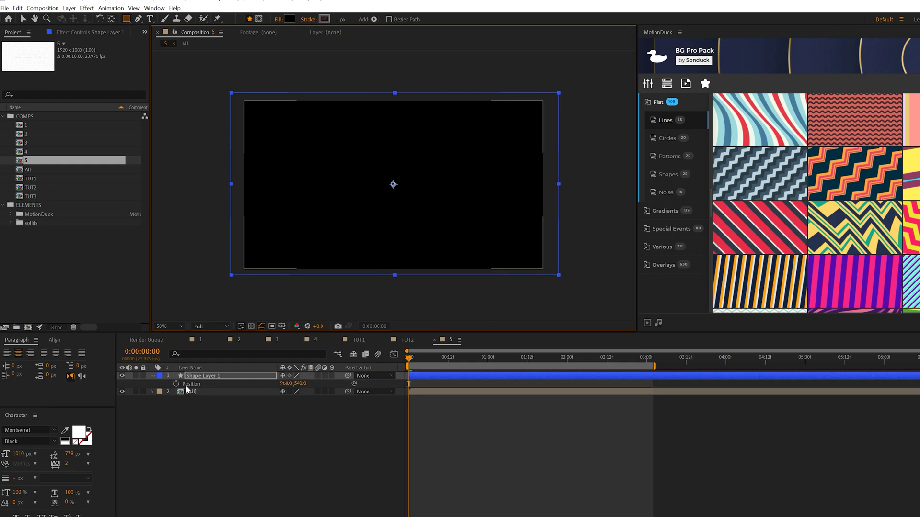
left_click(177, 384)
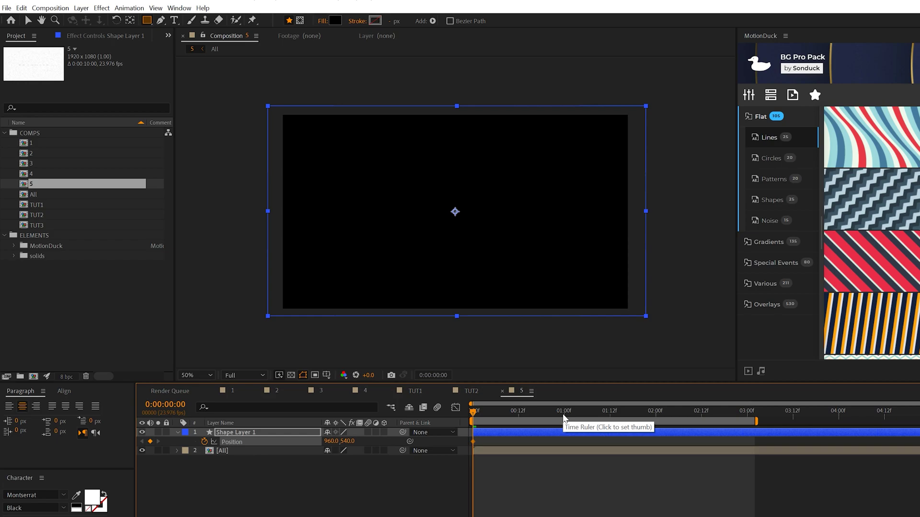
left_click_drag(473, 441, 520, 441)
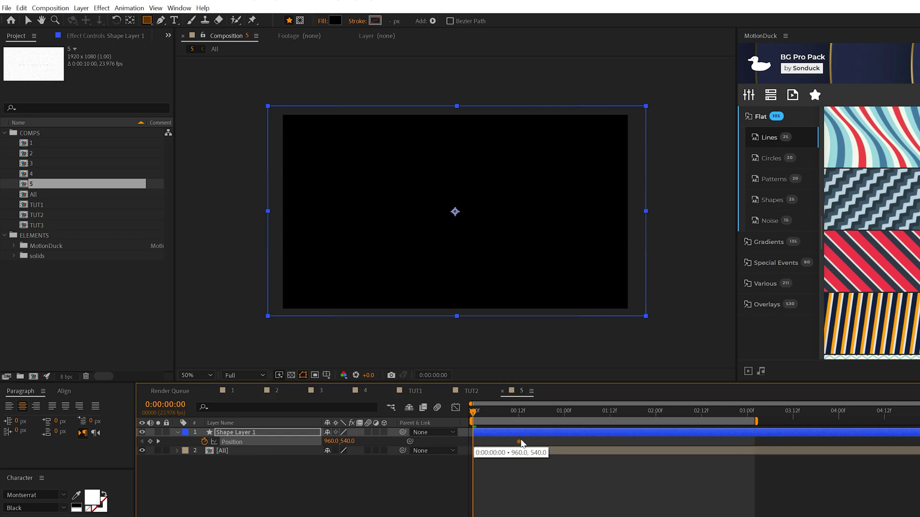
left_click(520, 465)
left_click_drag(348, 442, 874, 441)
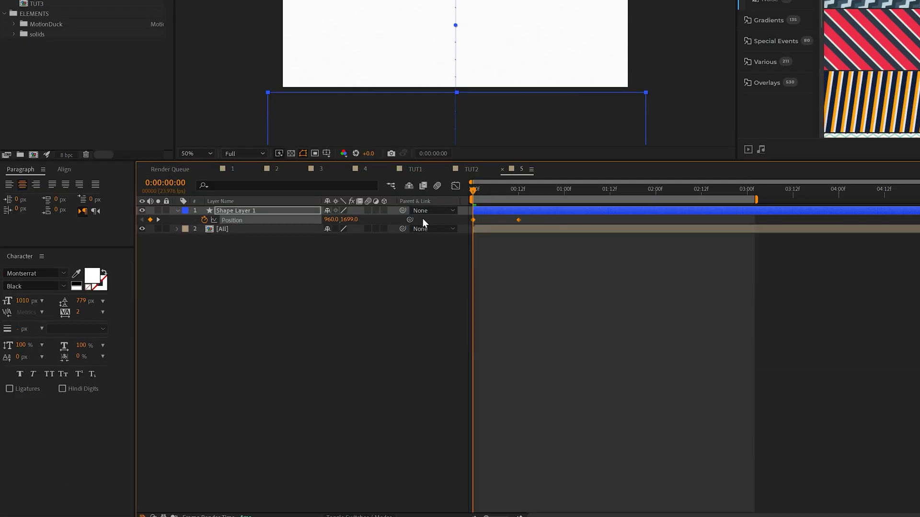
Ease both Position keyframes in the speed graph and show the track matte columns.
left_click(455, 407)
left_click_drag(561, 453, 464, 484)
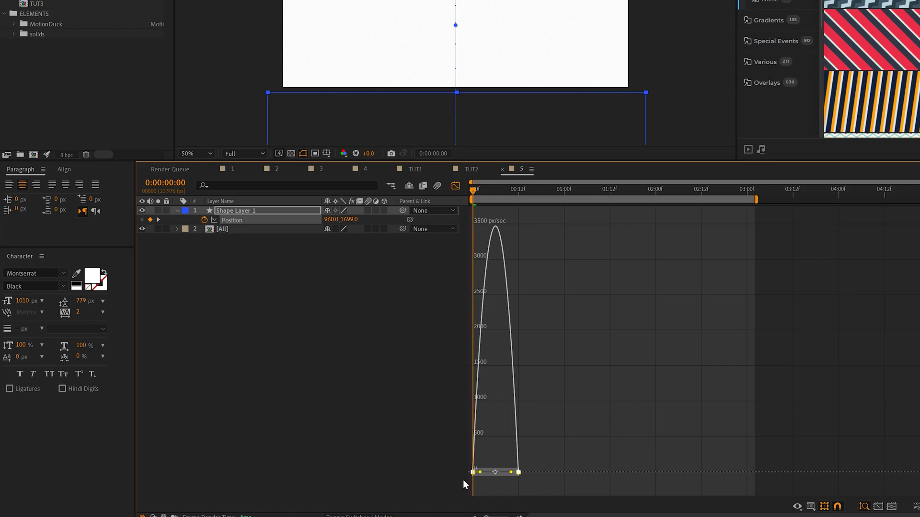
key("shift+F3")
left_click(365, 464)
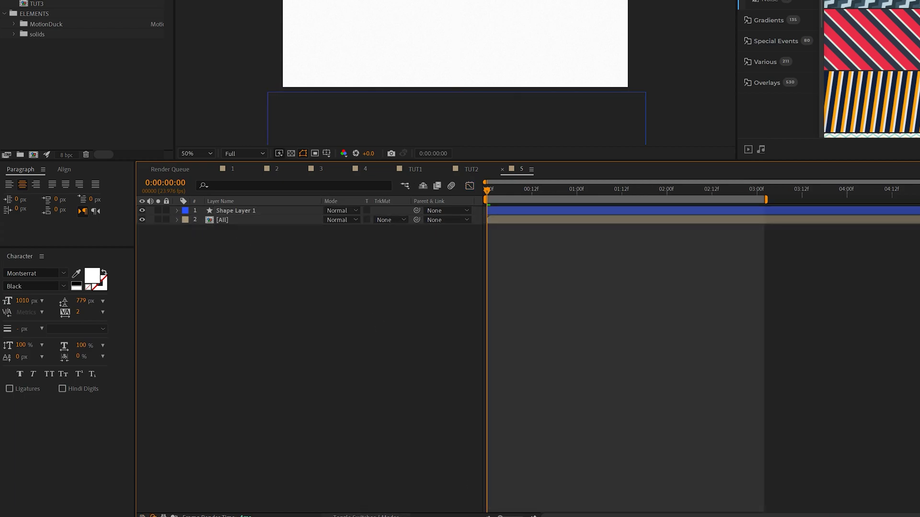
Set the All layer's track matte to Alpha Matte 'Shape Layer 1' and preview the reveal.
left_click(223, 220)
left_click(385, 220)
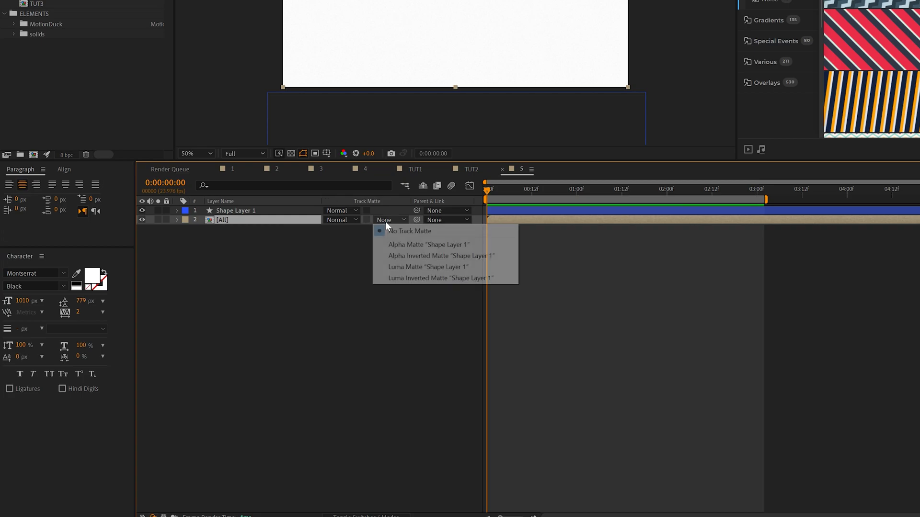
left_click(408, 245)
key("space")
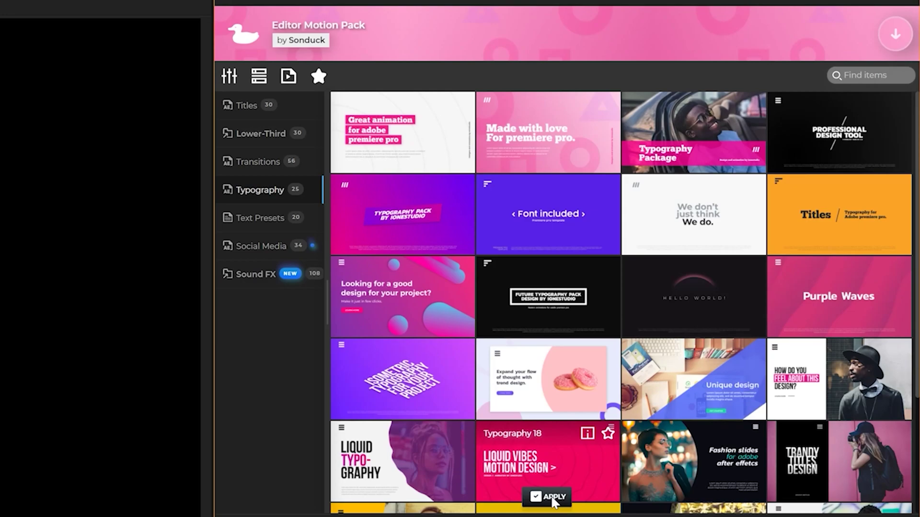
Import the Liquid Vibes template from Editor Motion Pack > Typography.
left_click(551, 497)
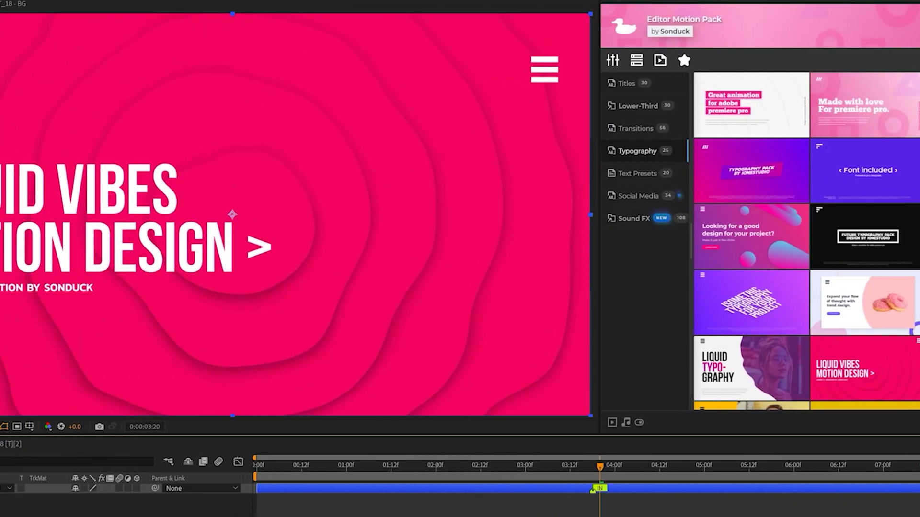